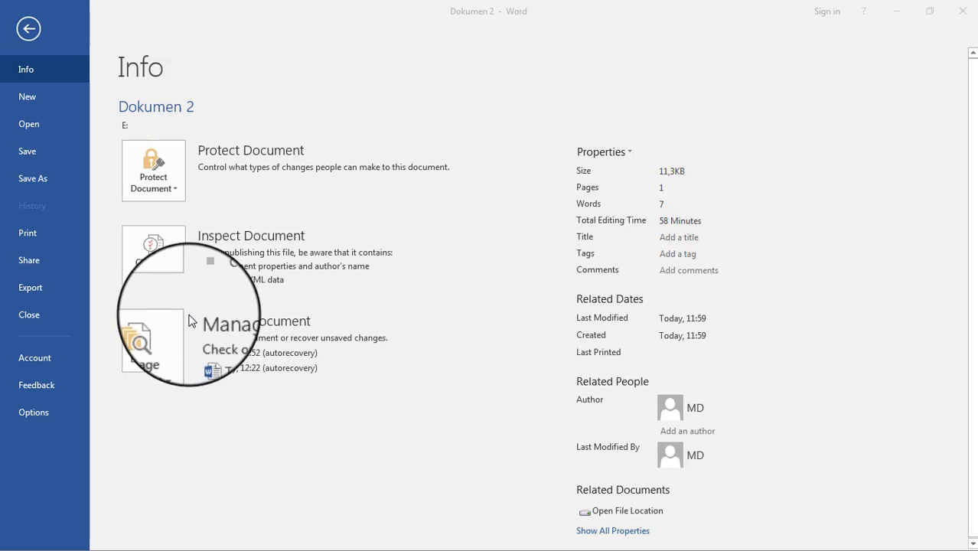
Open Word Options at the Save settings, showing AutoRecover every 10 minutes and the .docx default format
{"action": "left_click", "coordinate": [29, 31]}
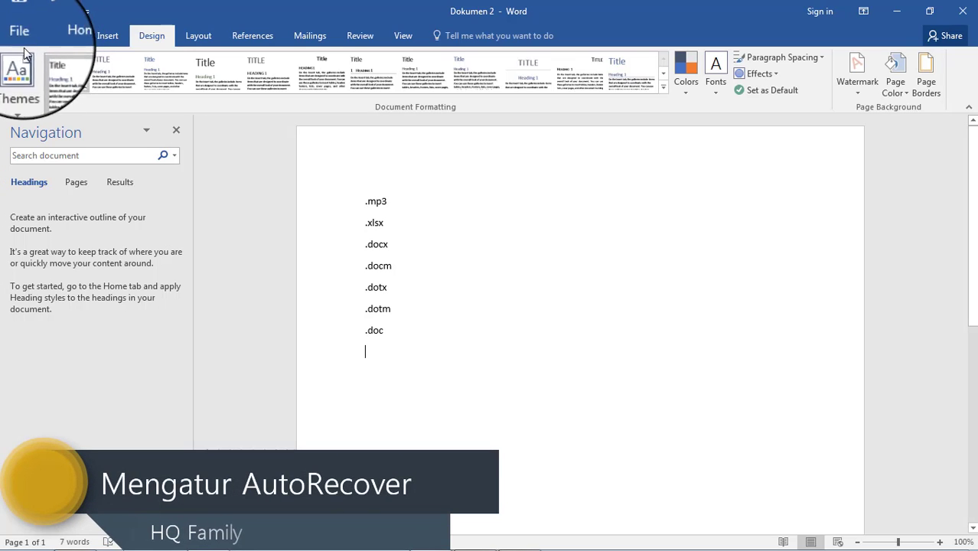
{"action": "left_click", "coordinate": [19, 35]}
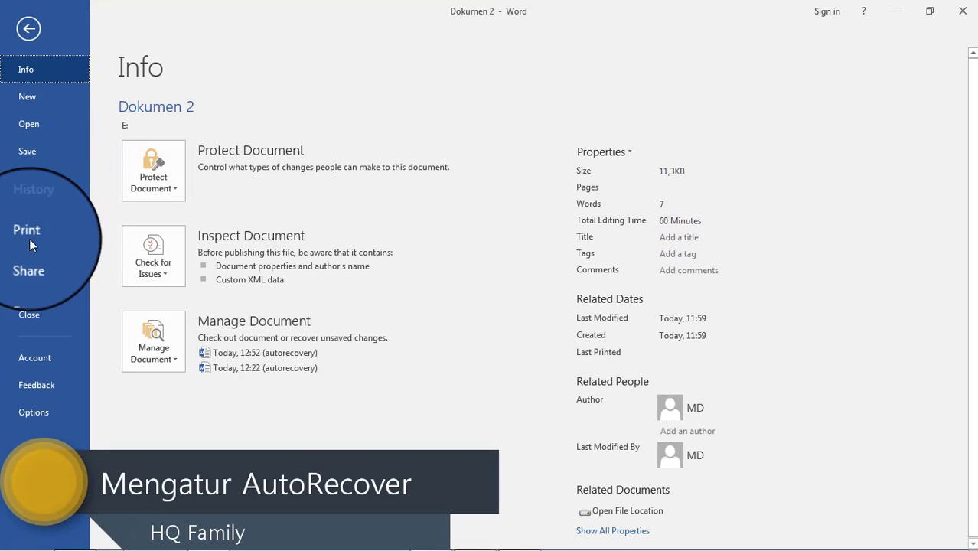
{"action": "left_click", "coordinate": [39, 413]}
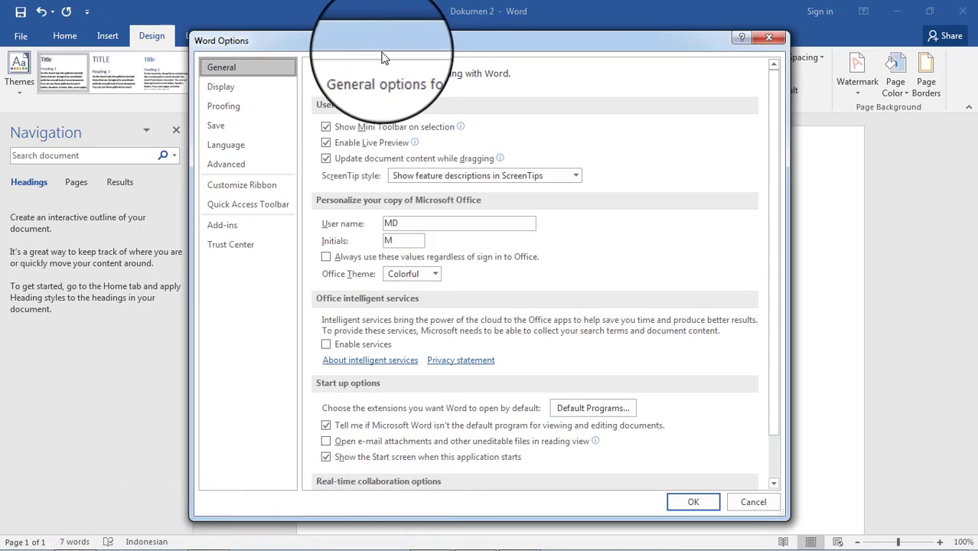
{"action": "left_click_drag", "start_coordinate": [397, 45], "coordinate": [347, 35]}
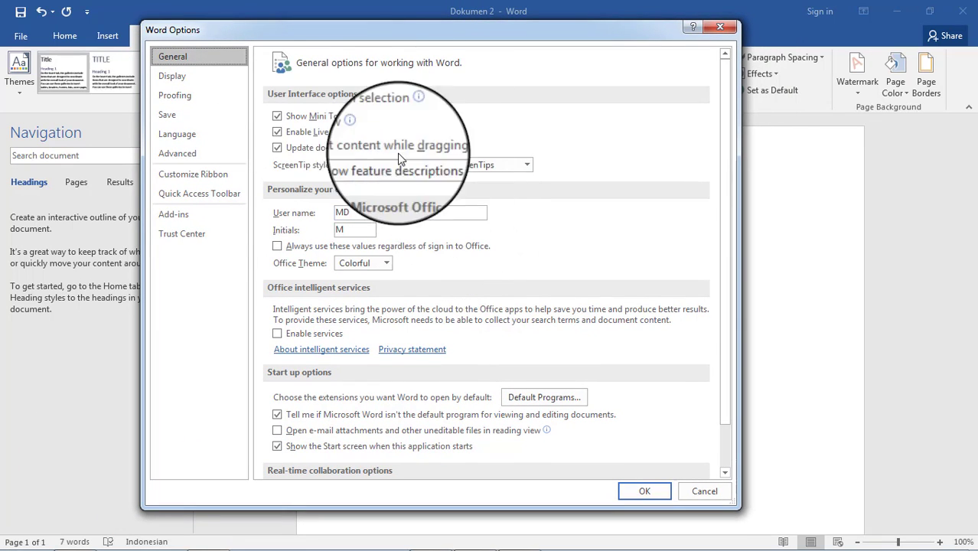
{"action": "left_click", "coordinate": [177, 117]}
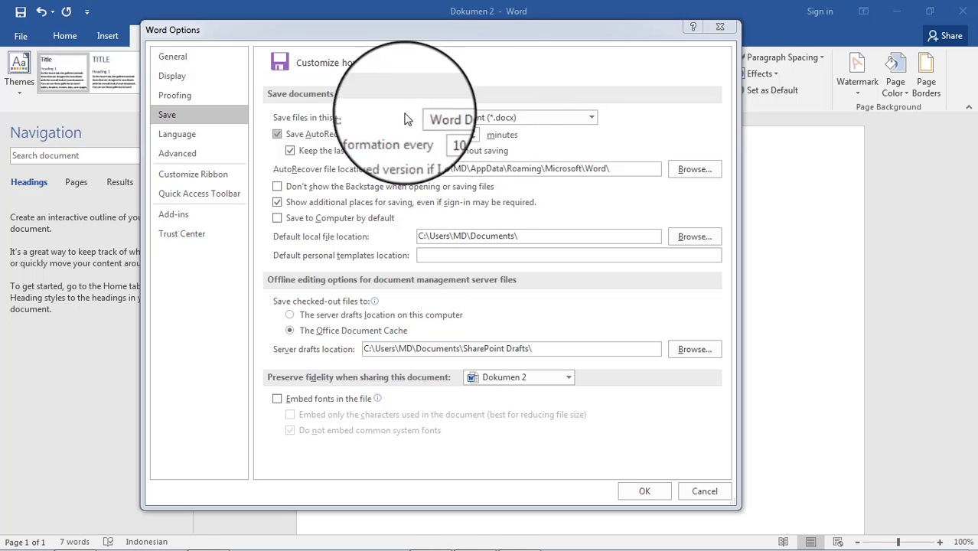
Lower the AutoRecover save interval from 10 to 9 minutes
{"action": "left_click", "coordinate": [457, 137]}
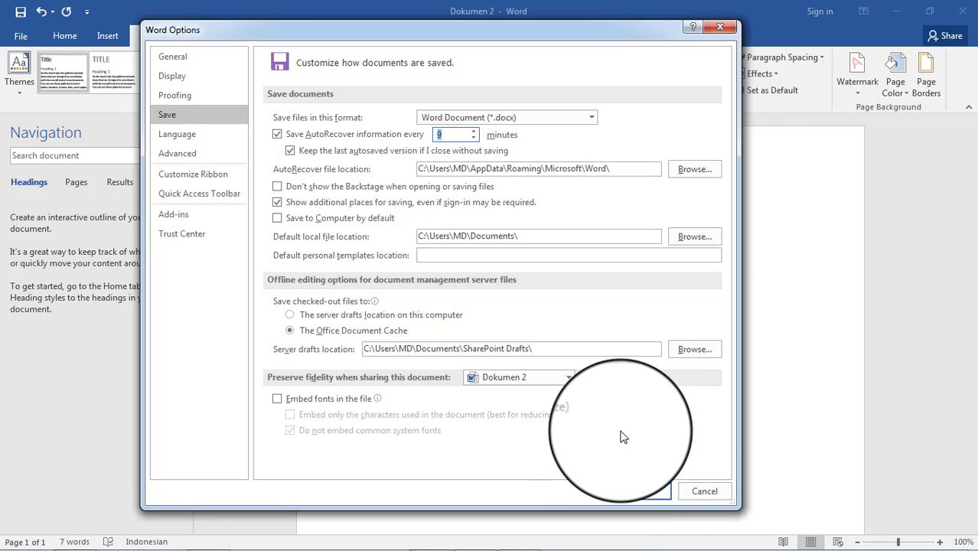
{"action": "left_click", "coordinate": [456, 131]}
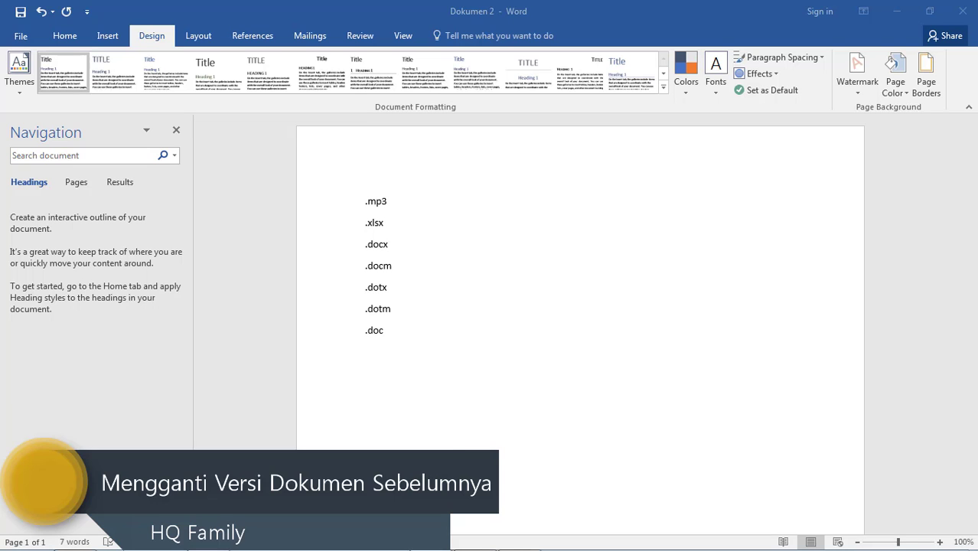
Open the 'Today, 12:22 (autorecovery)' version of Dokumen 2 as a read-only copy
{"action": "left_click", "coordinate": [20, 37]}
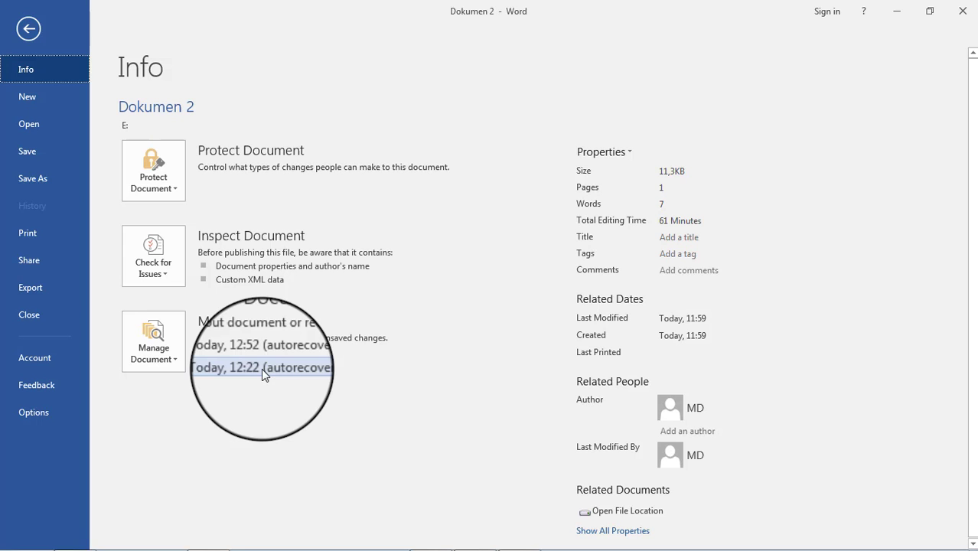
{"action": "left_click", "coordinate": [262, 369]}
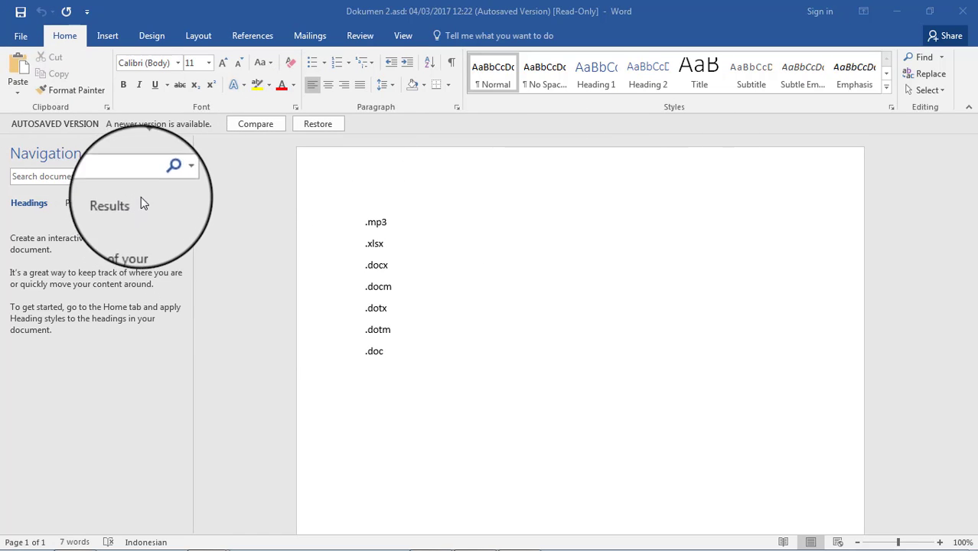
Choose Recover Unsaved Documents from the autosaved version's Manage Document menu
{"action": "left_click", "coordinate": [29, 34]}
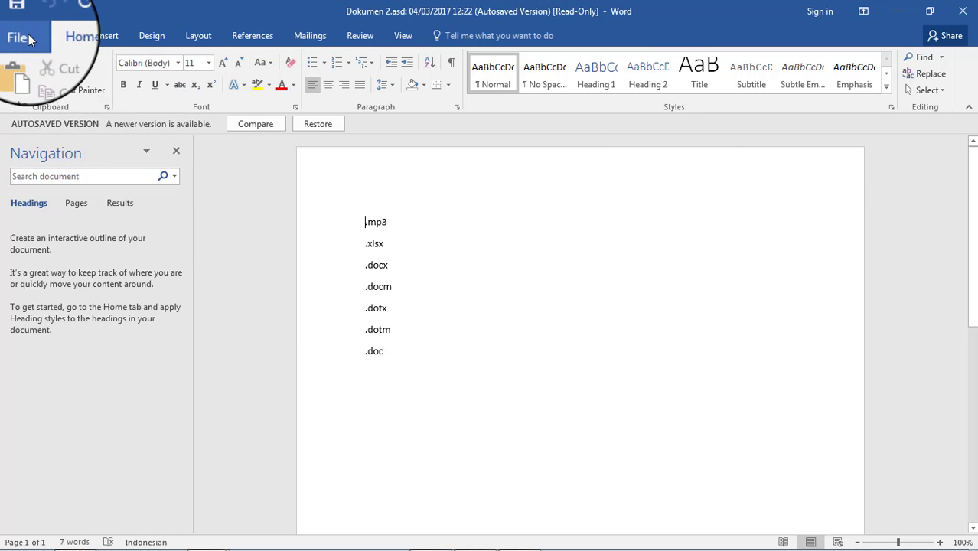
{"action": "left_click", "coordinate": [28, 35]}
{"action": "left_click", "coordinate": [175, 371]}
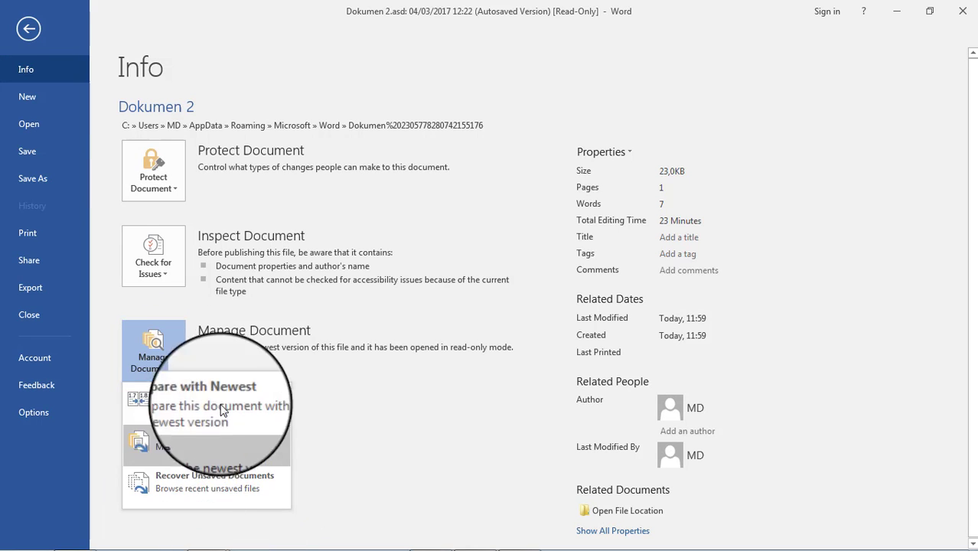
{"action": "left_click", "coordinate": [228, 340]}
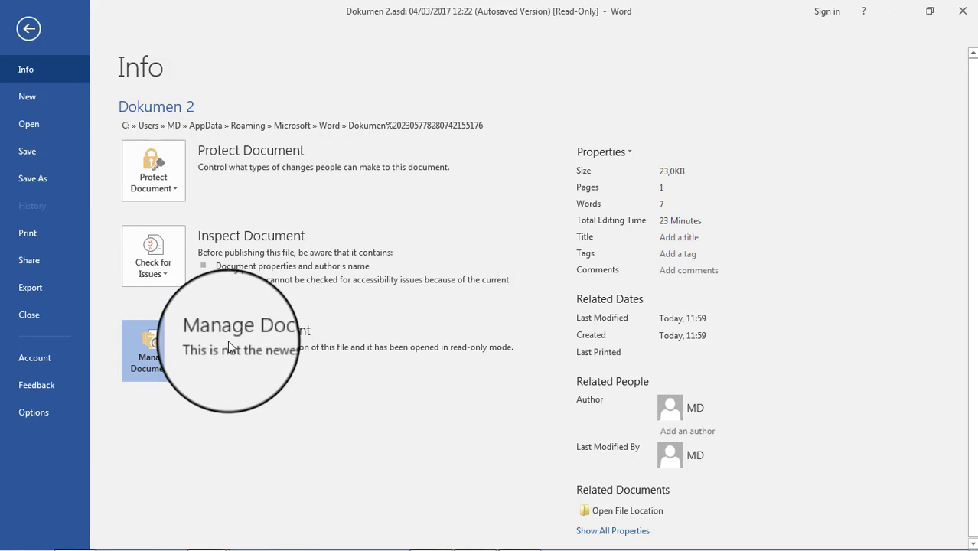
{"action": "left_click", "coordinate": [172, 367]}
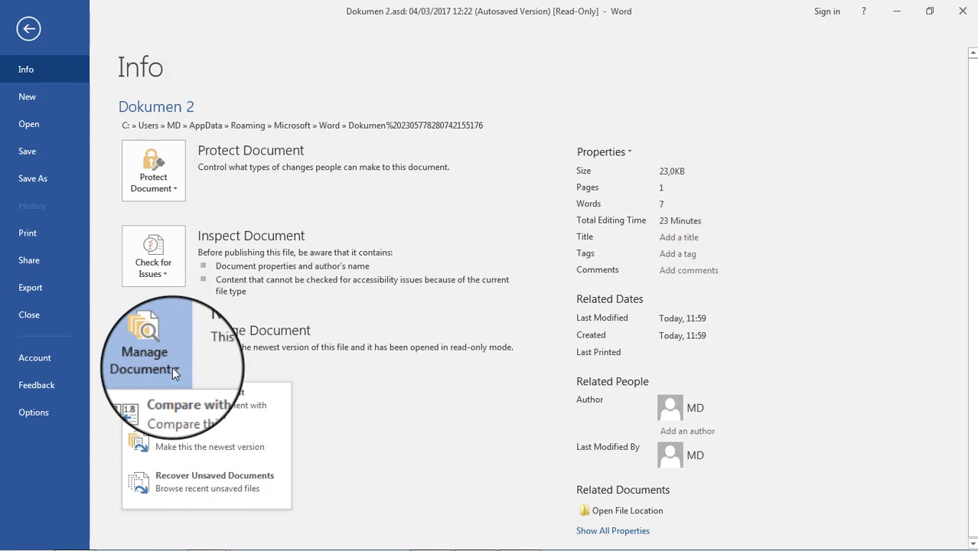
{"action": "left_click", "coordinate": [201, 483]}
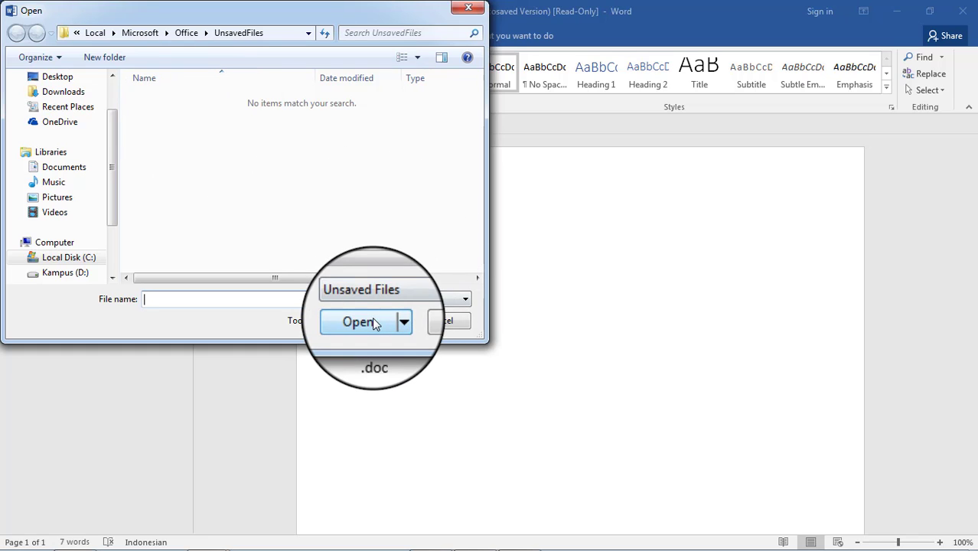
Cancel the Open dialog after finding the UnsavedFiles folder empty
{"action": "left_click", "coordinate": [421, 322]}
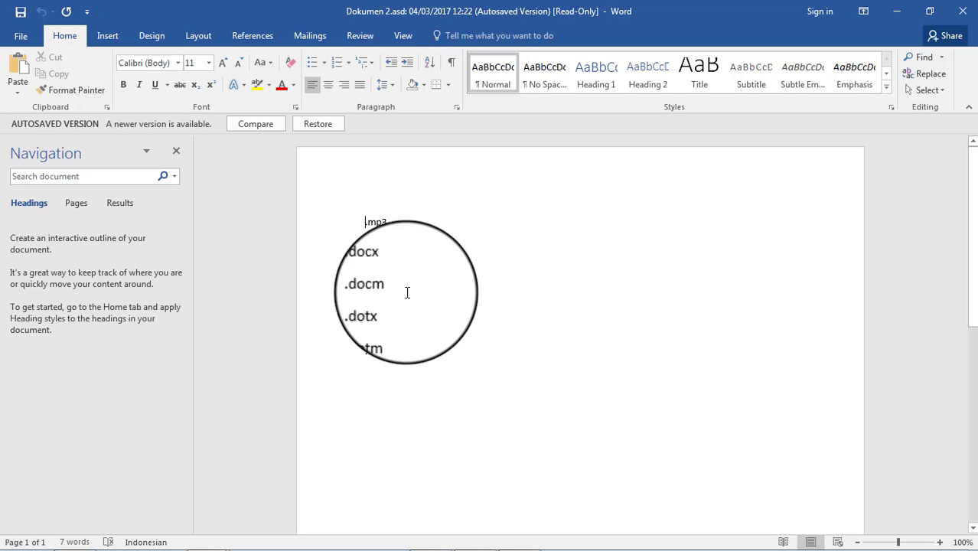
Choose Manage Document > Recover Unsaved Documents again for the autosaved Dokumen 2
{"action": "left_click", "coordinate": [19, 35]}
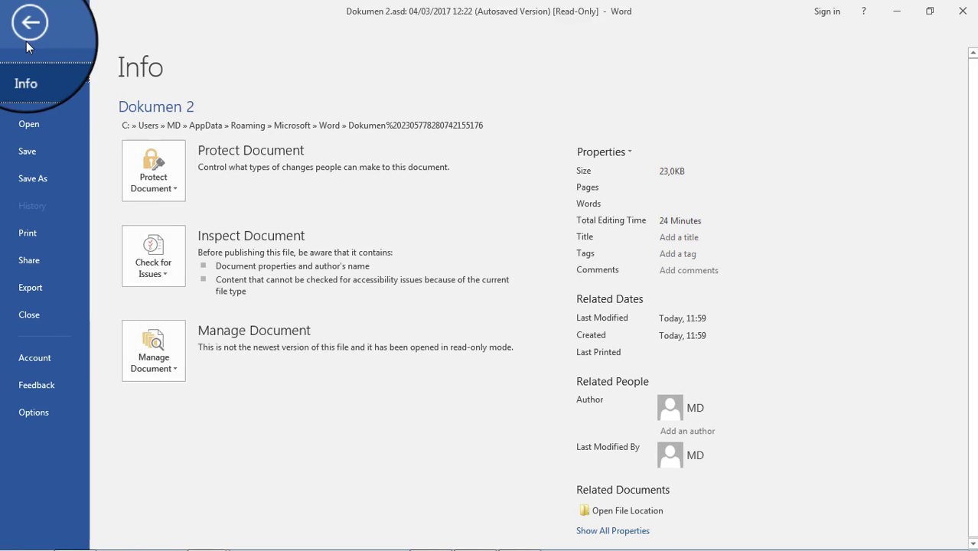
{"action": "left_click", "coordinate": [169, 372]}
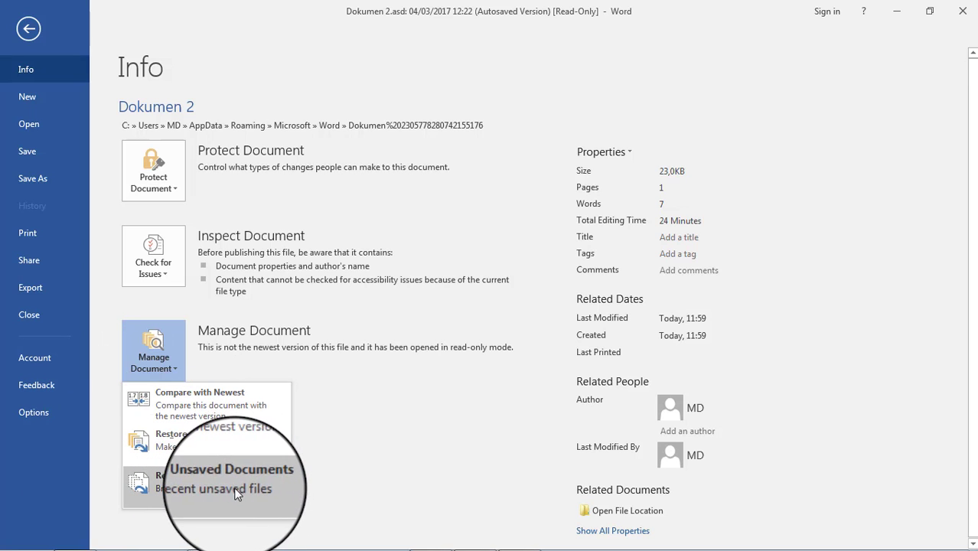
{"action": "left_click", "coordinate": [196, 484]}
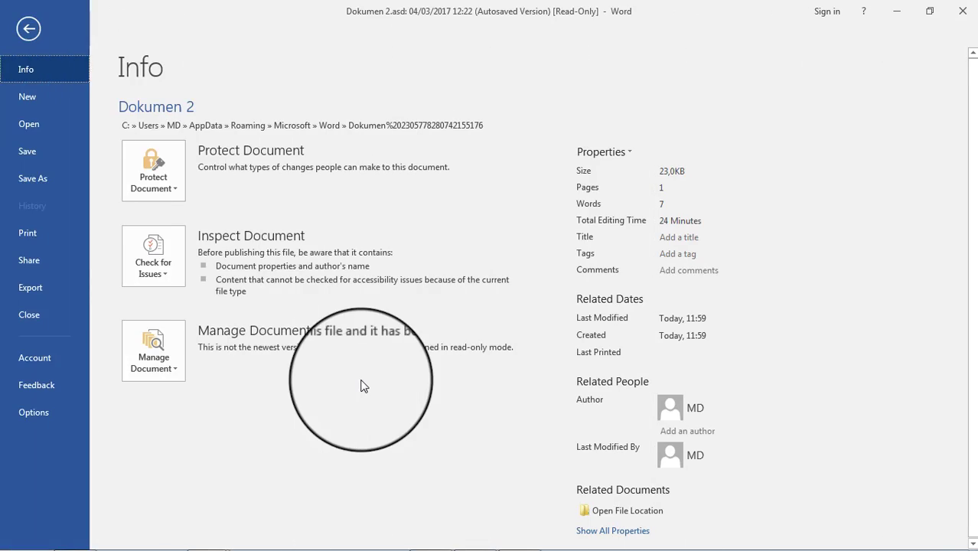